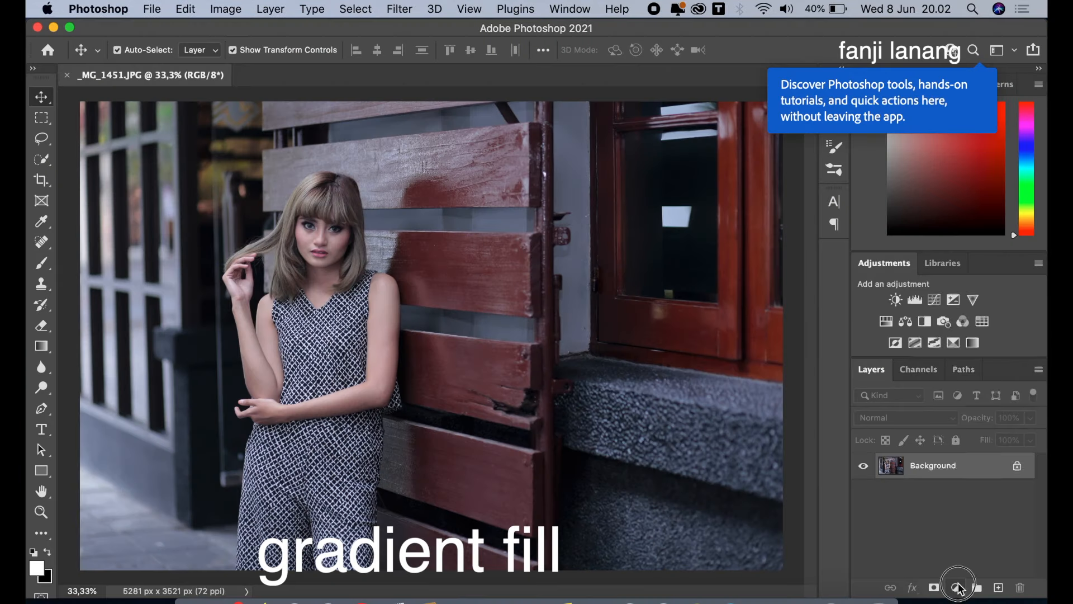
Add a Gradient Fill layer above the photo and make its gradient reversed with the Radial style.
left_click(956, 587)
left_click(954, 297)
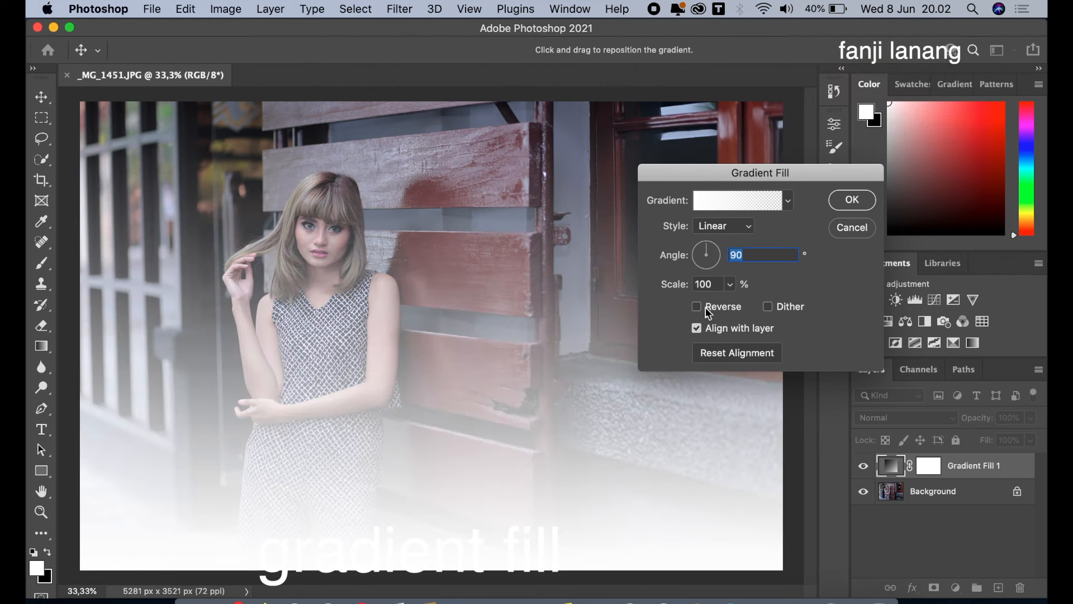
left_click(697, 307)
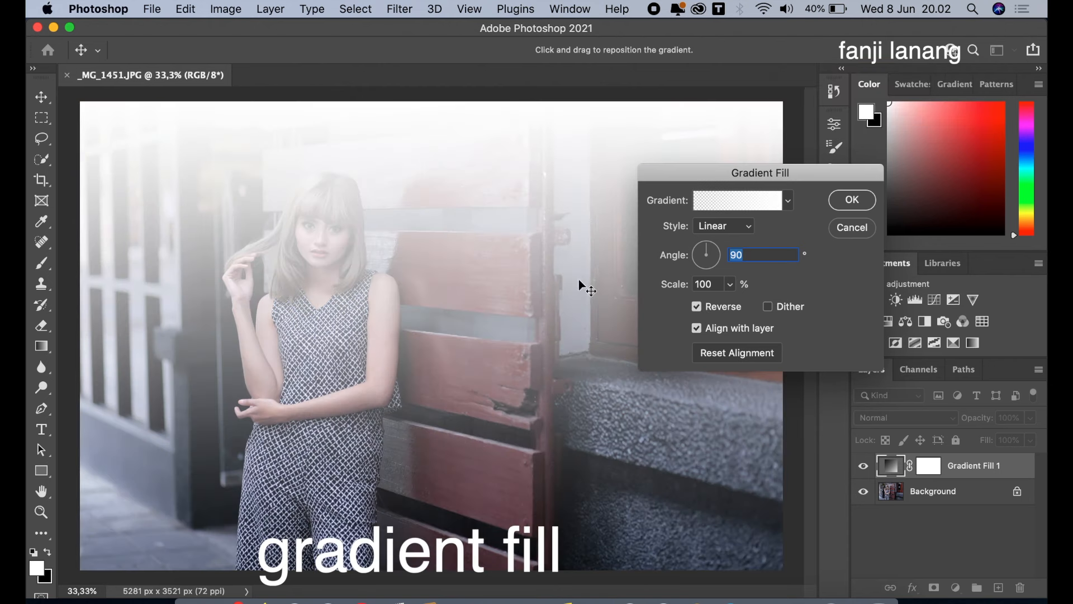
left_click(710, 232)
left_click(712, 234)
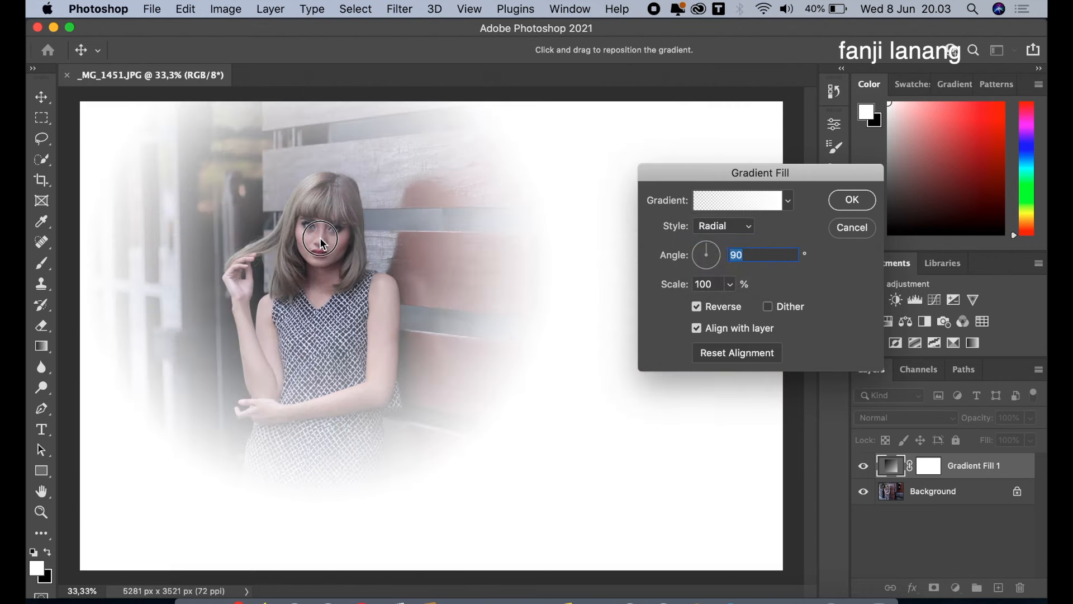
Change the fill's gradient to the dark Color to Transparent preset so the photo's edges darken.
left_click(722, 210)
left_click(554, 204)
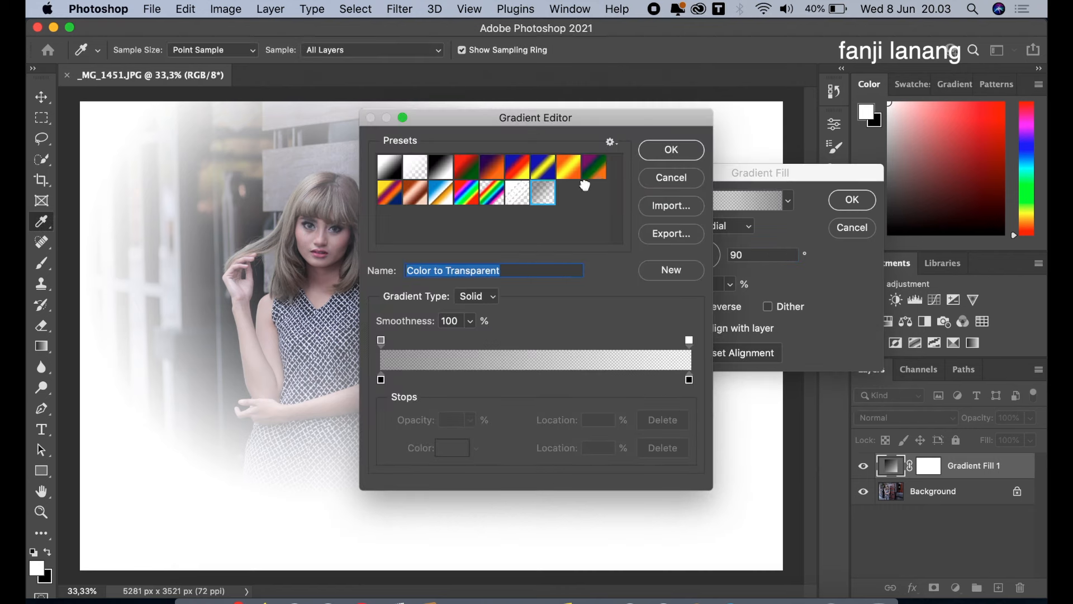
left_click(669, 152)
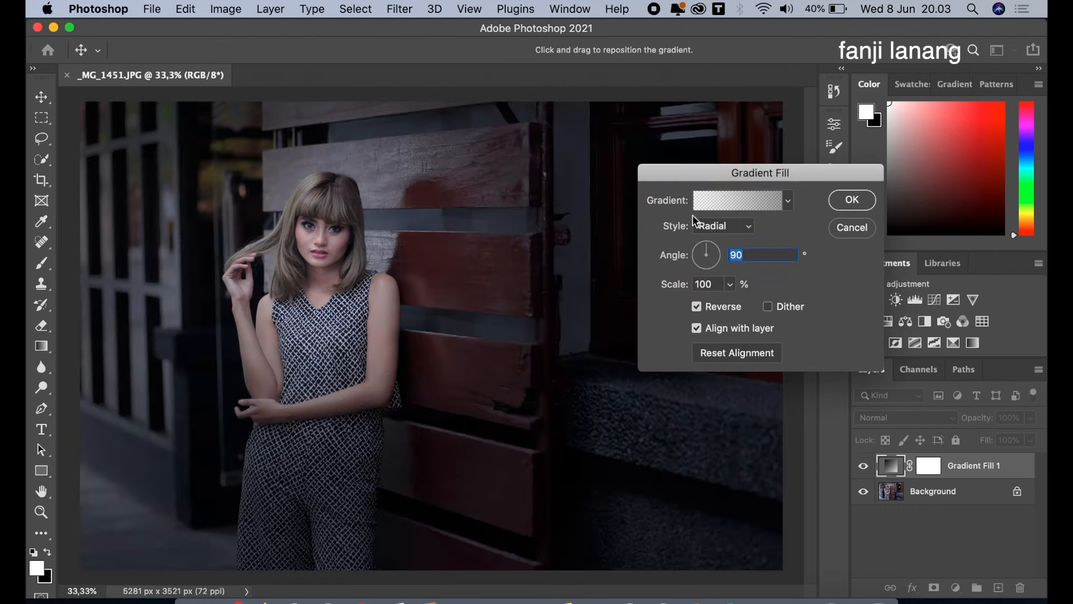
Set the gradient fill's angle to 44° and scale to 155%, apply it, and compare the photo with and without it.
left_click_drag(712, 246, 722, 259)
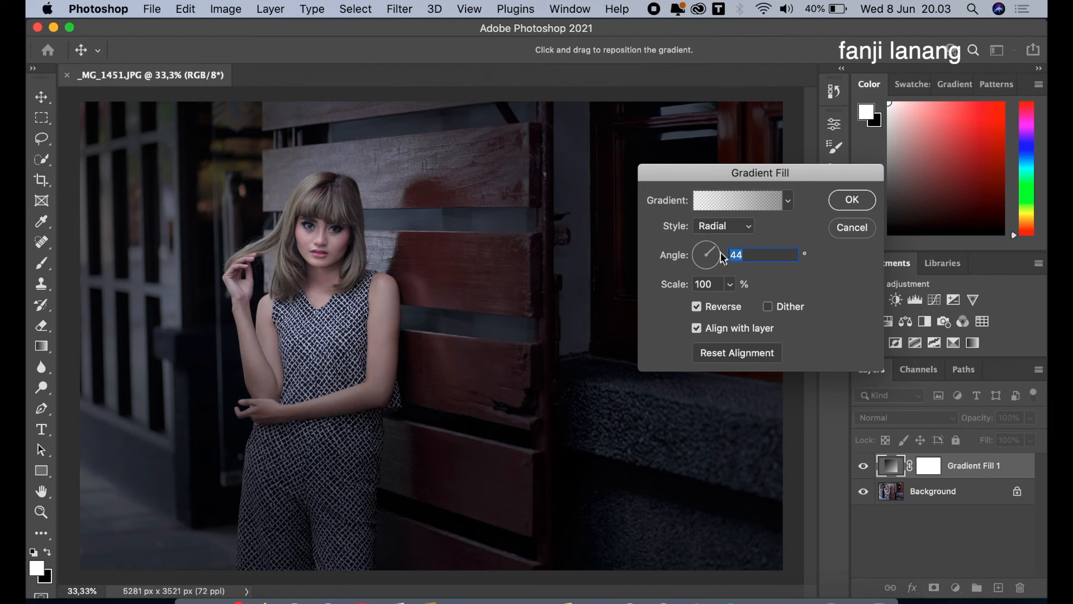
left_click(732, 283)
left_click_drag(730, 303, 733, 306)
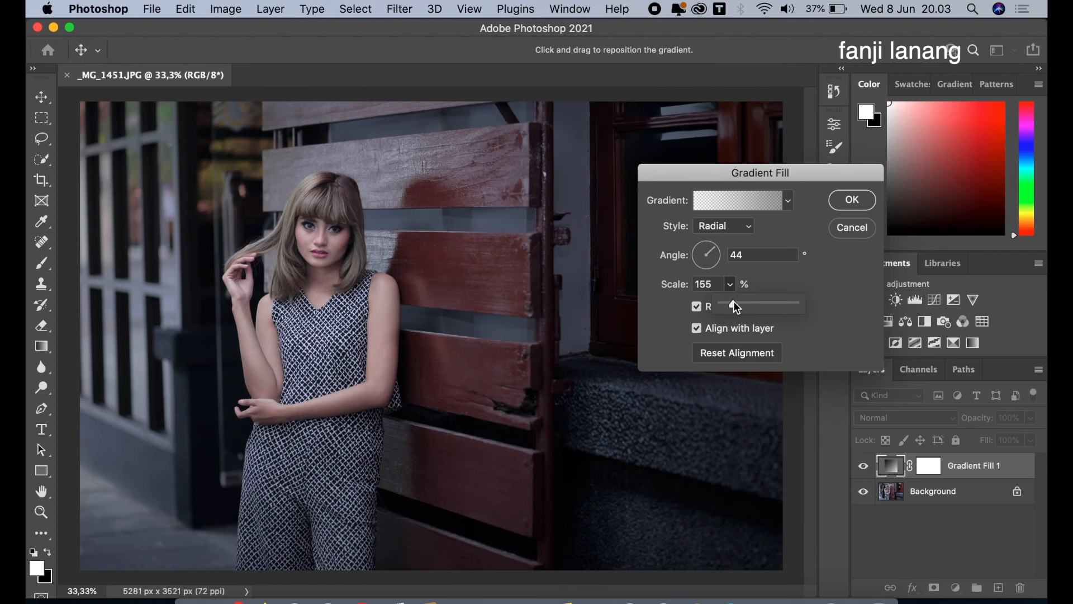
left_click(383, 337)
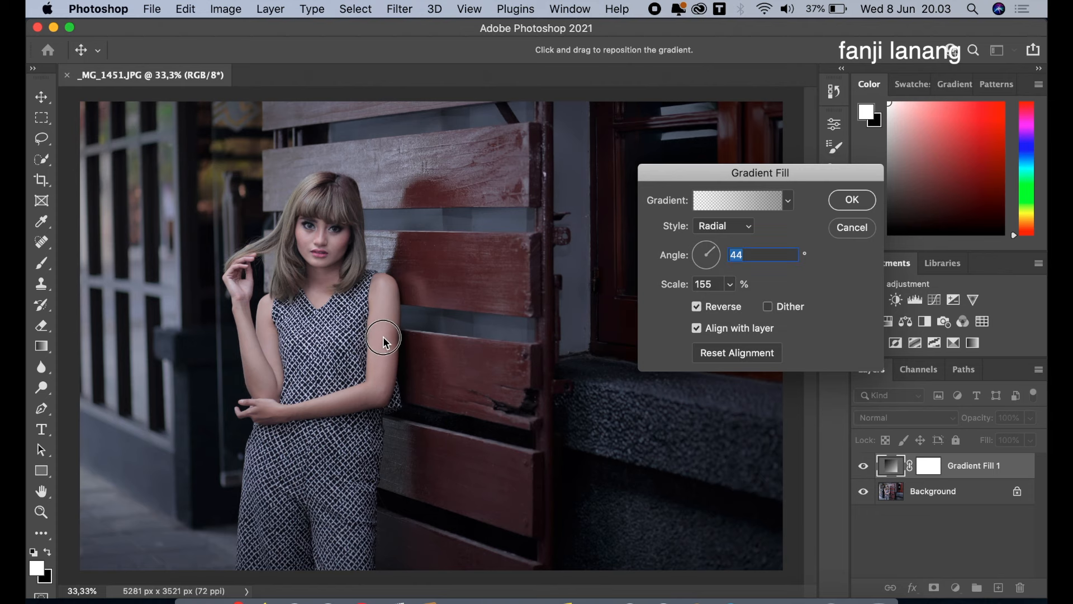
left_click(846, 202)
left_click(865, 468)
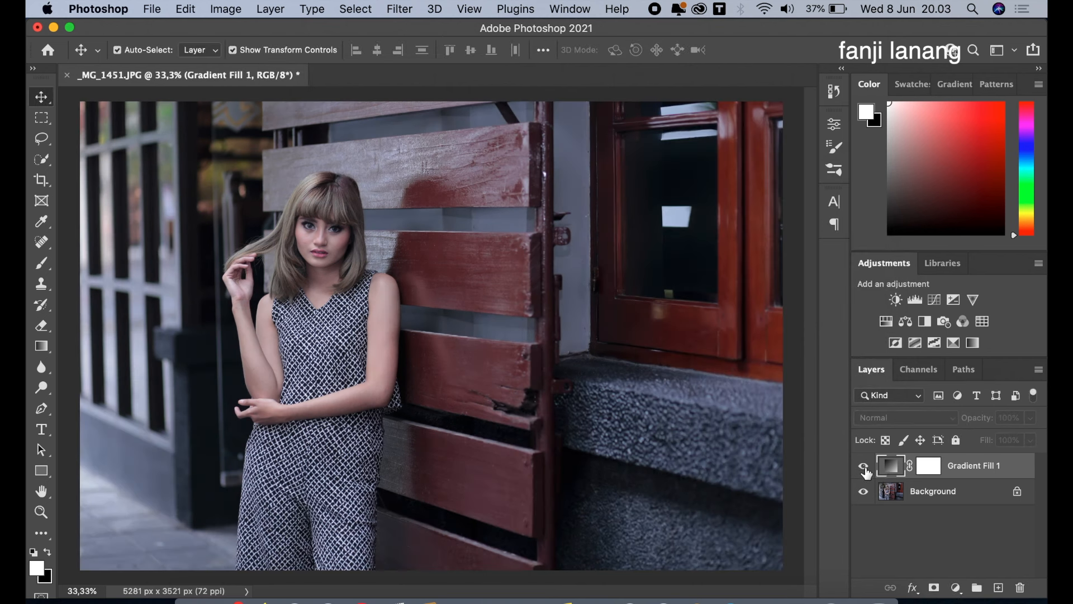
left_click(864, 466)
Add a blank layer and fill it with the merged RGB image using Apply Image with Normal blending at 100% opacity.
left_click(998, 588)
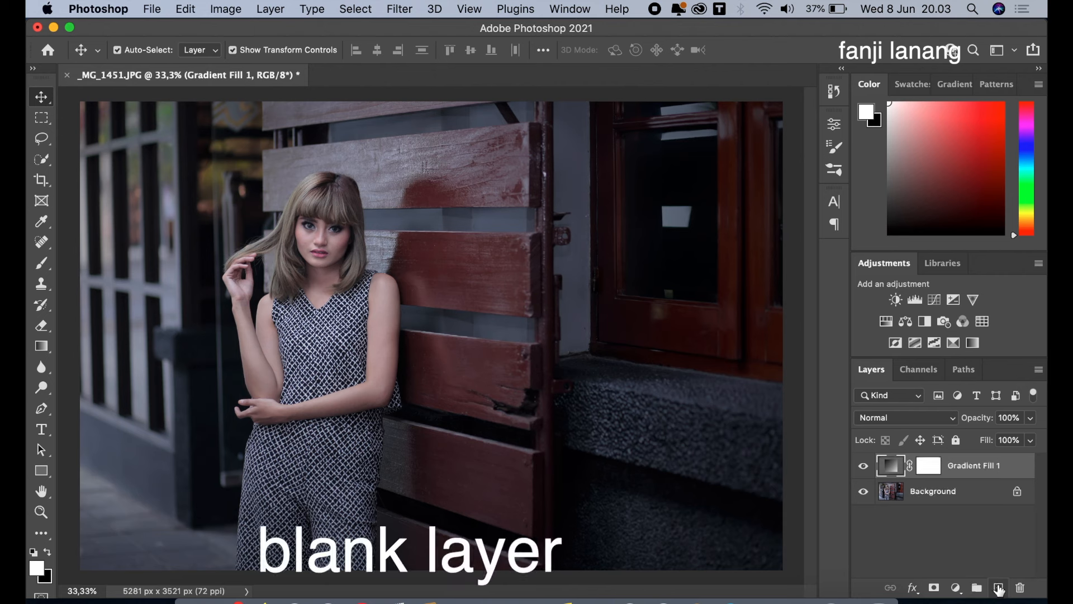
left_click(233, 11)
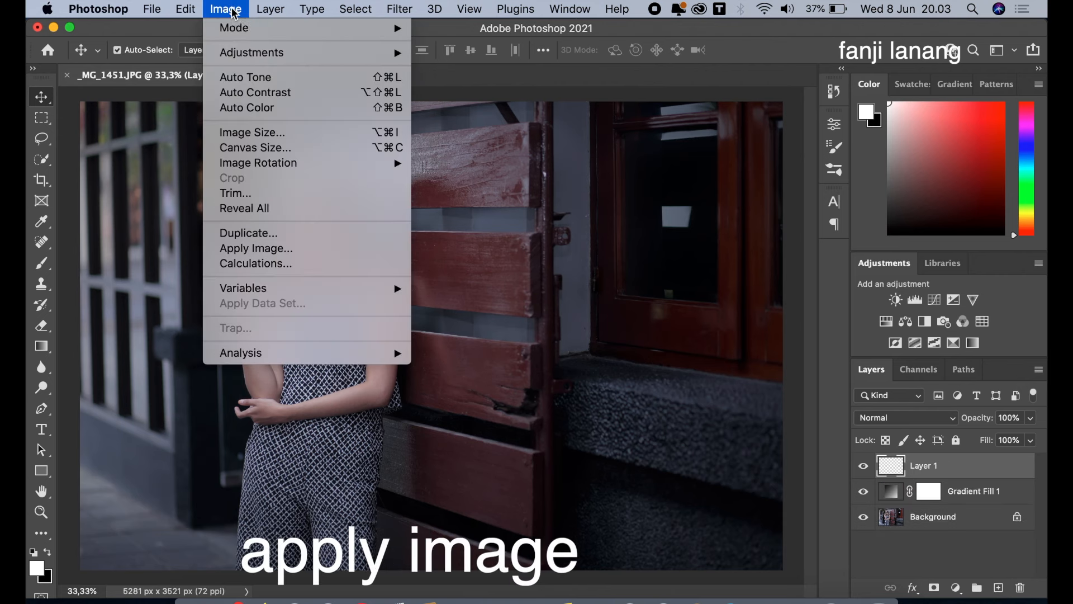
left_click(256, 248)
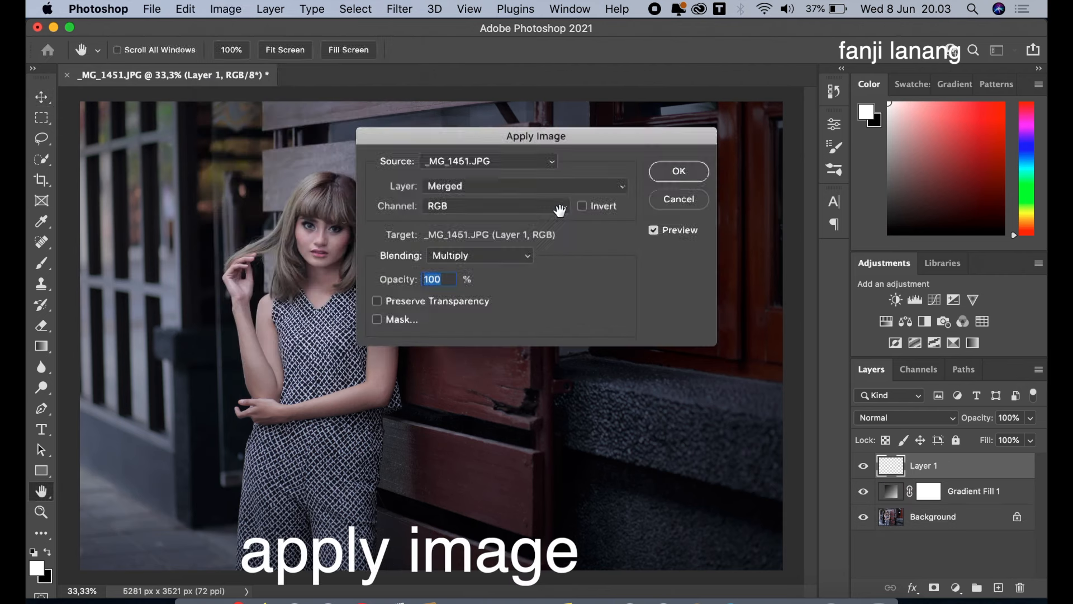
left_click(507, 255)
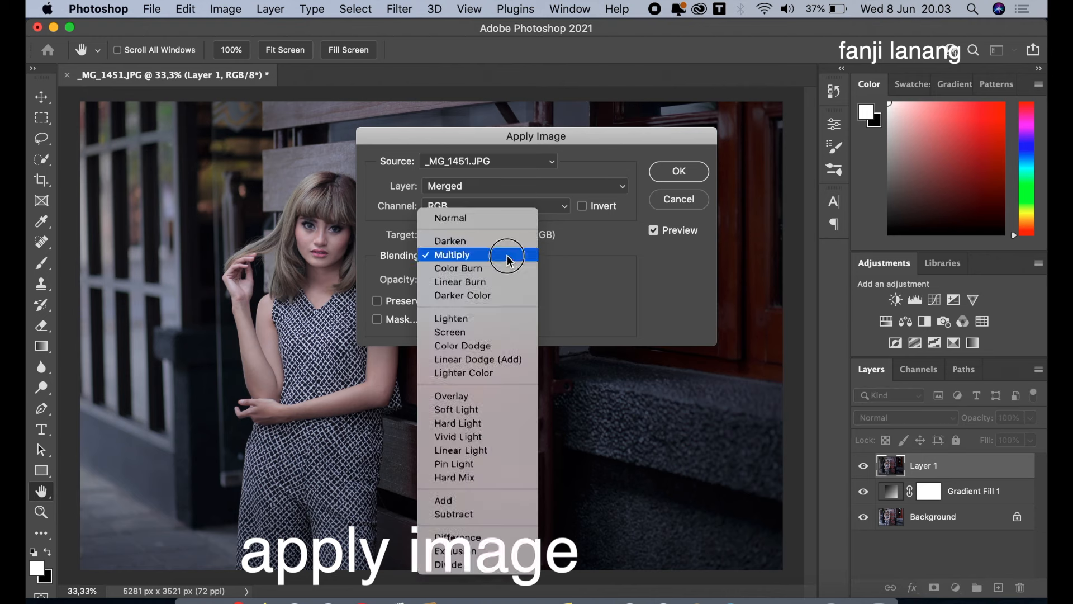
left_click(506, 223)
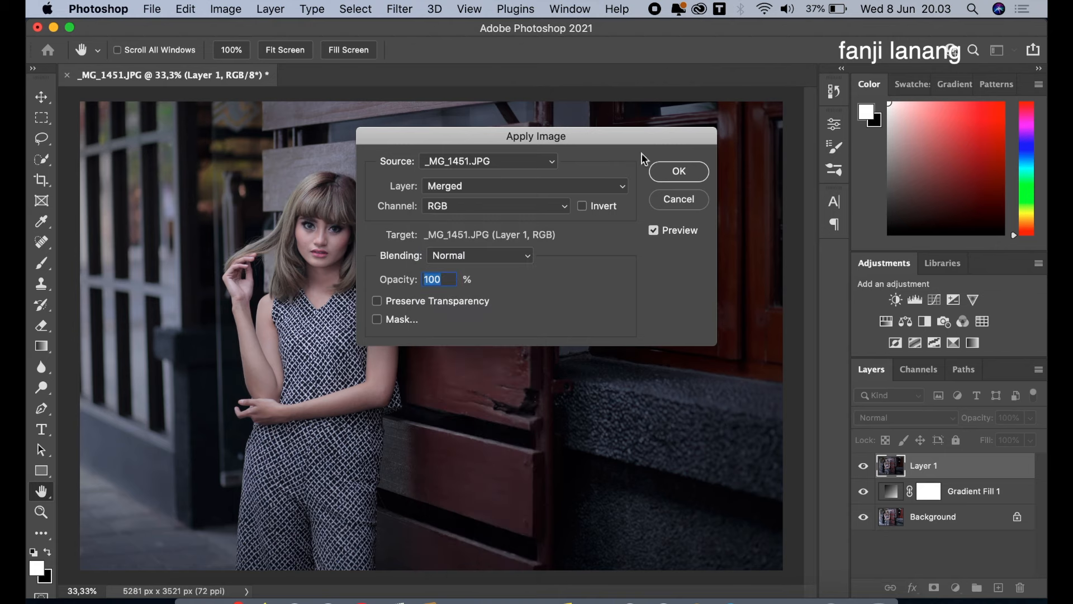
left_click(676, 175)
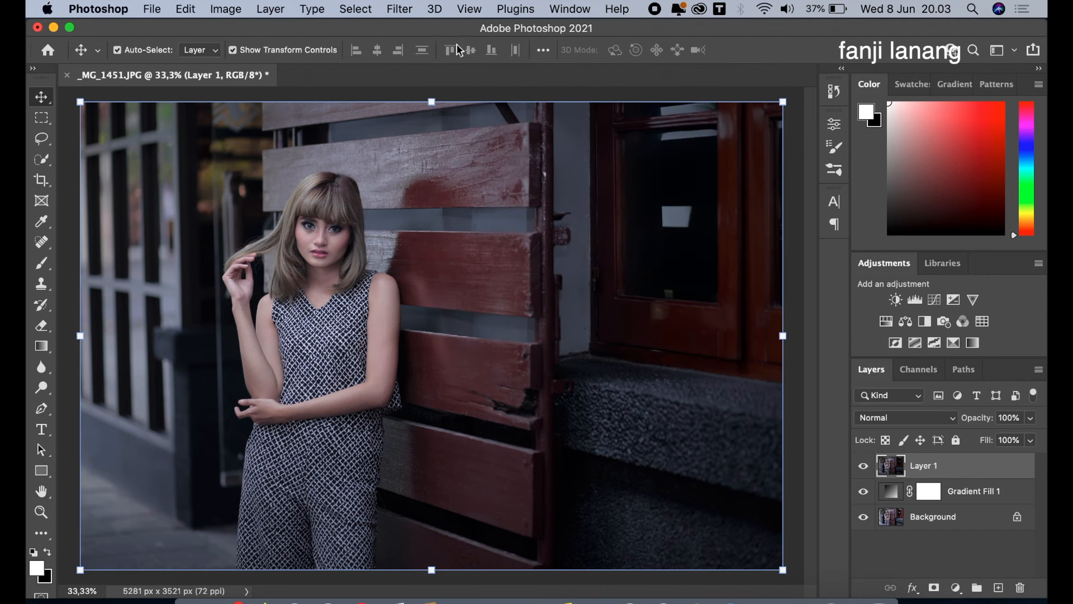
Open the merged layer in the Camera Raw Filter and set Temperature to +5, Highlights to -15 and Shadows to +11.
left_click(400, 11)
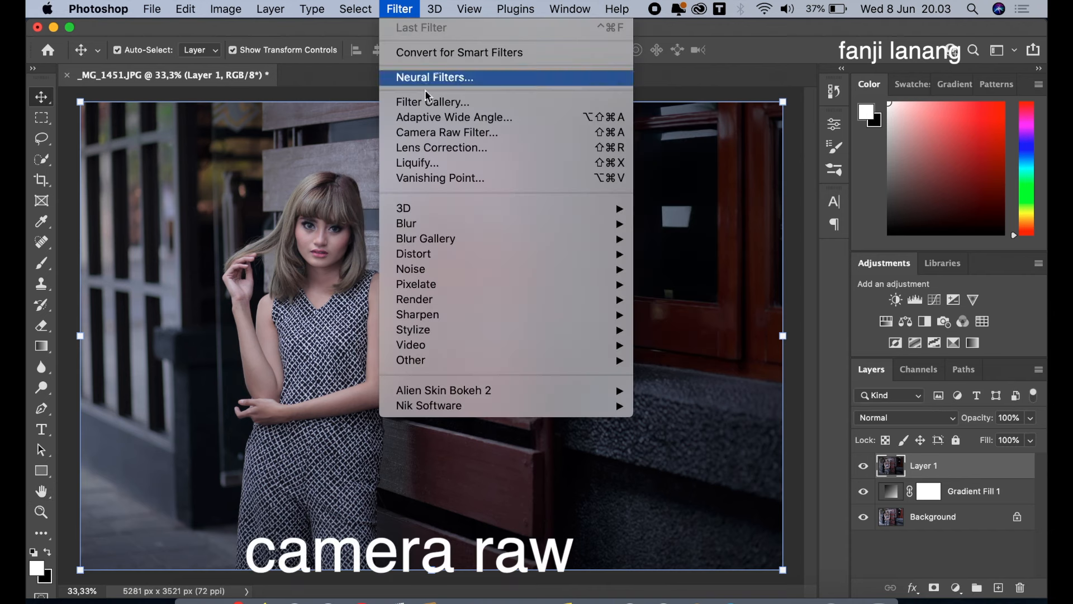
left_click(438, 133)
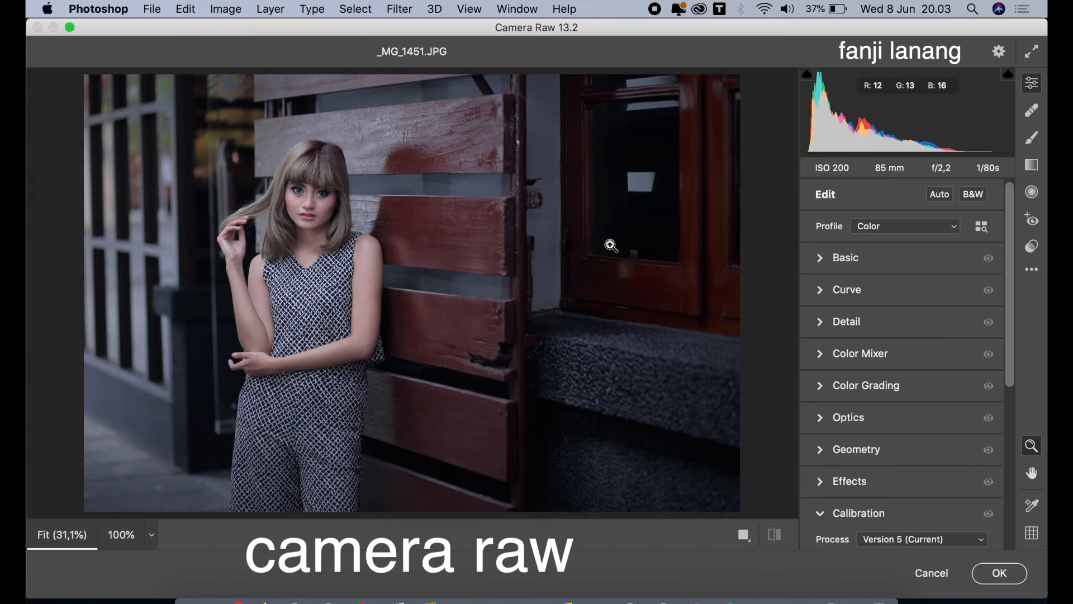
left_click(821, 258)
left_click_drag(901, 257, 905, 258)
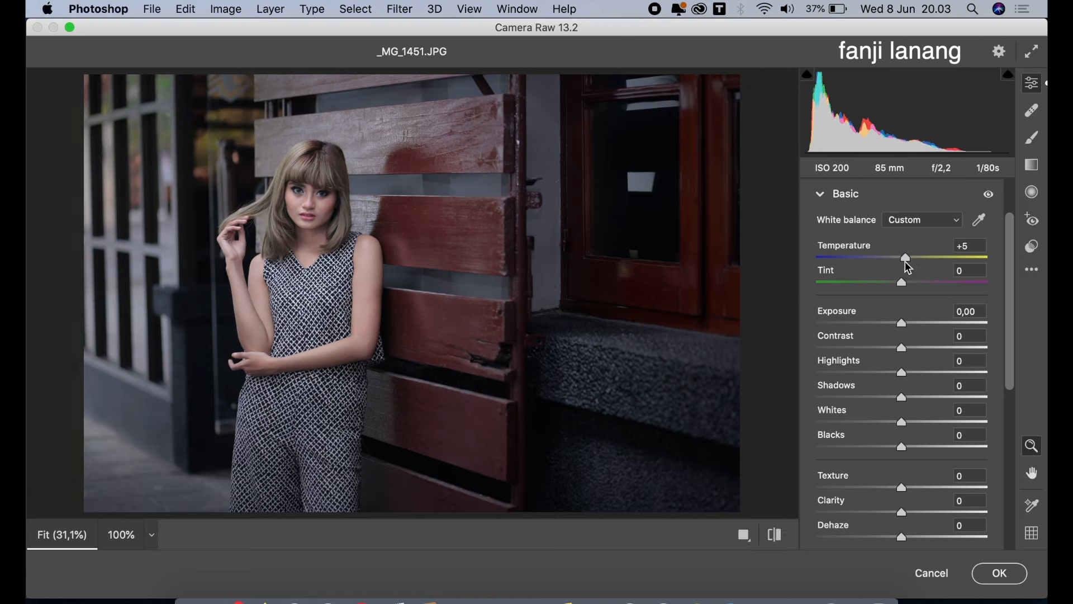
left_click(881, 372)
left_click_drag(882, 376, 914, 406)
left_click(912, 397)
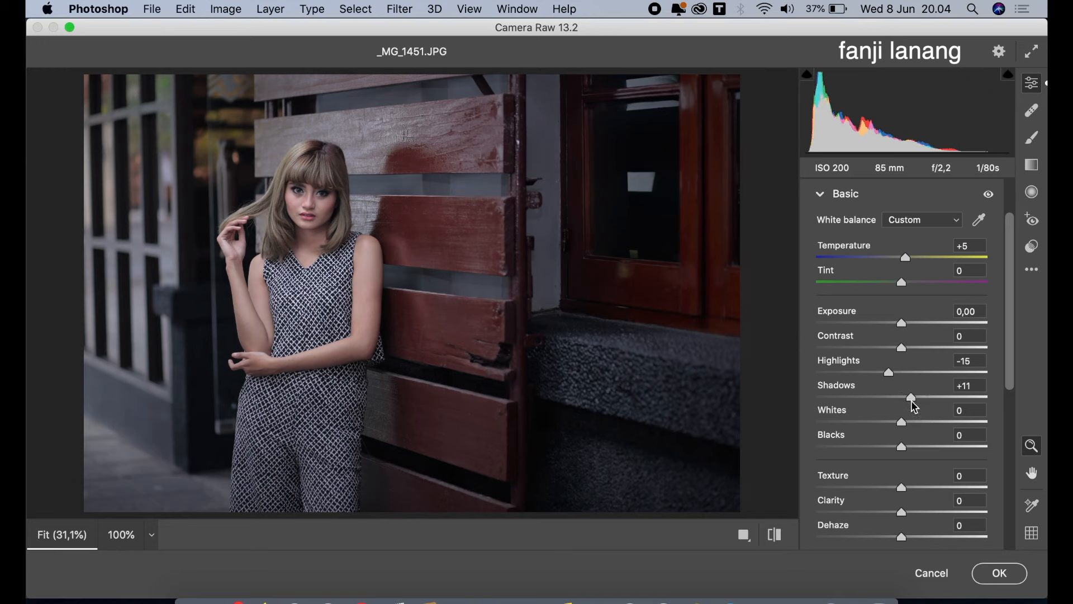
left_click(820, 195)
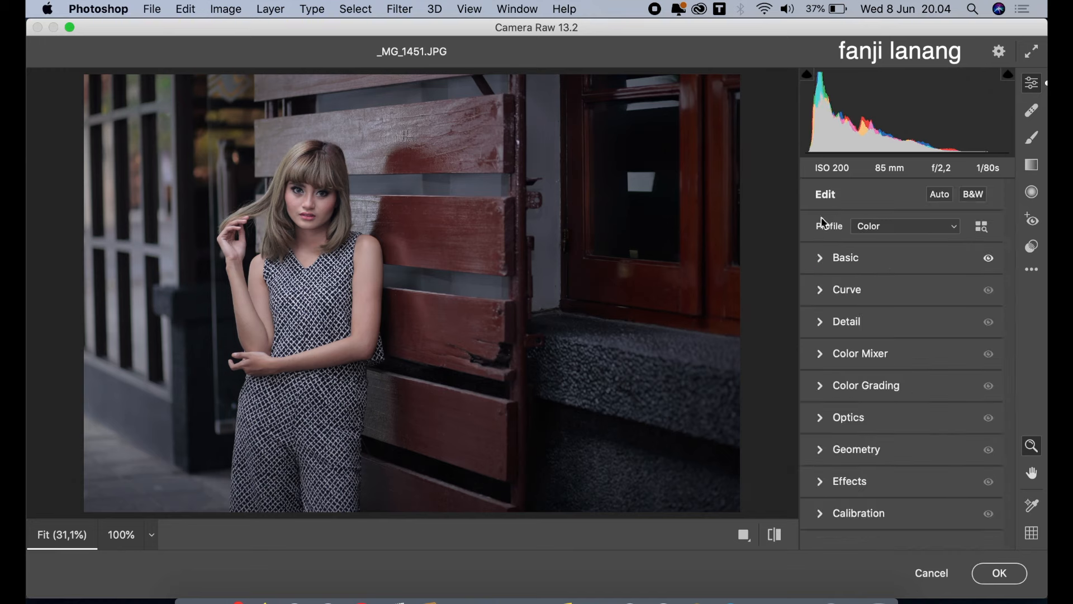
Shape the RGB point curve with lowered shadows, a midpoint at input 129 and output 128, and the black point raised to output 23.
left_click(822, 288)
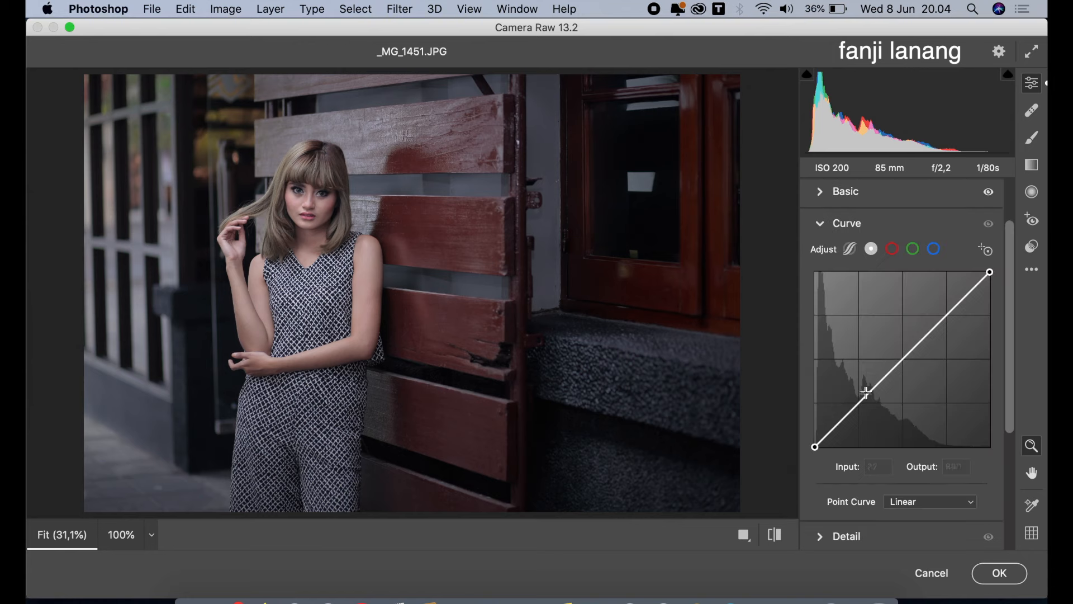
left_click_drag(859, 407, 858, 412)
left_click_drag(815, 446, 815, 427)
left_click_drag(898, 364, 903, 358)
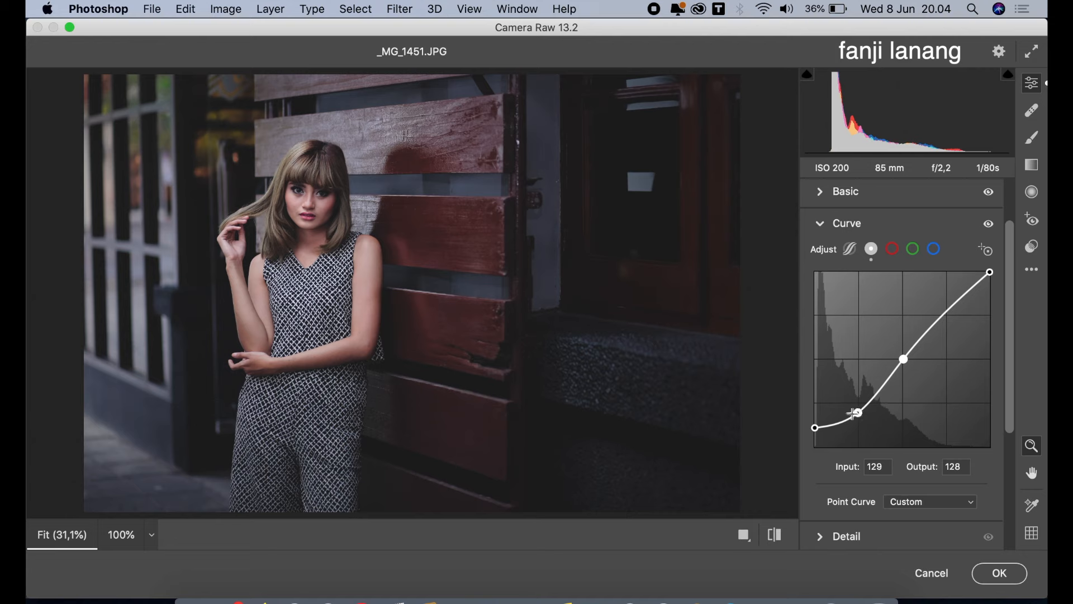
left_click_drag(815, 427, 814, 429)
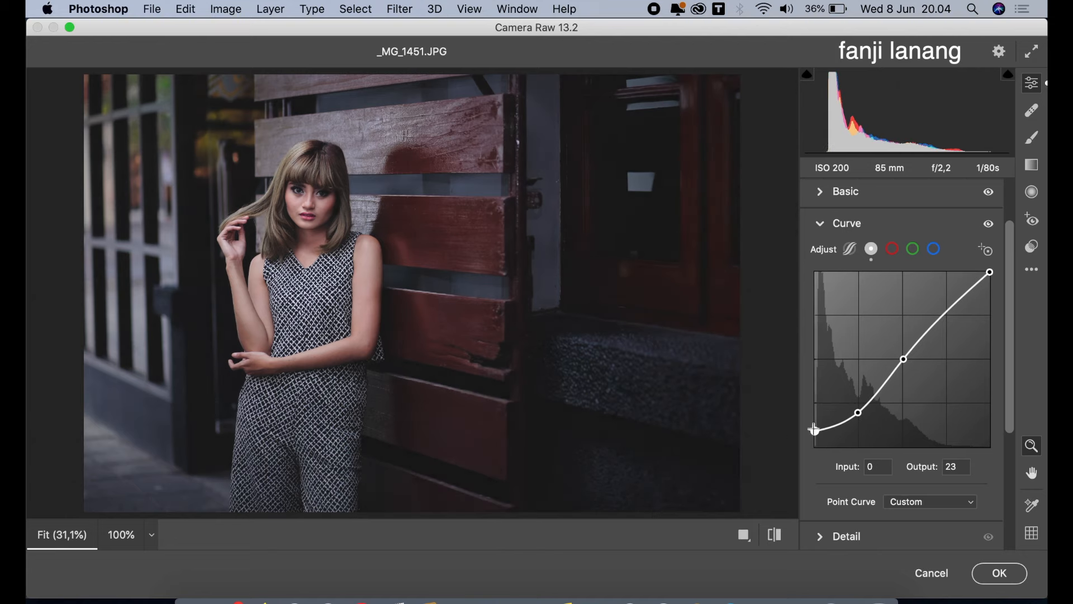
left_click(821, 224)
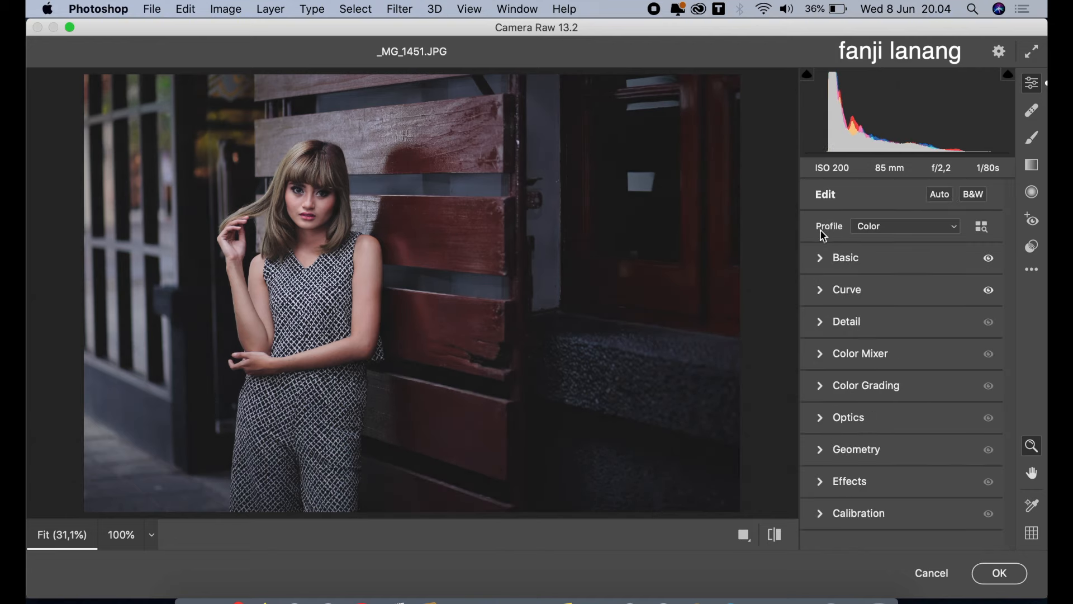
In the Color Mixer, lower the Oranges hue slightly and set the Aquas and Blues saturation to -100.
left_click(821, 355)
left_click(827, 282)
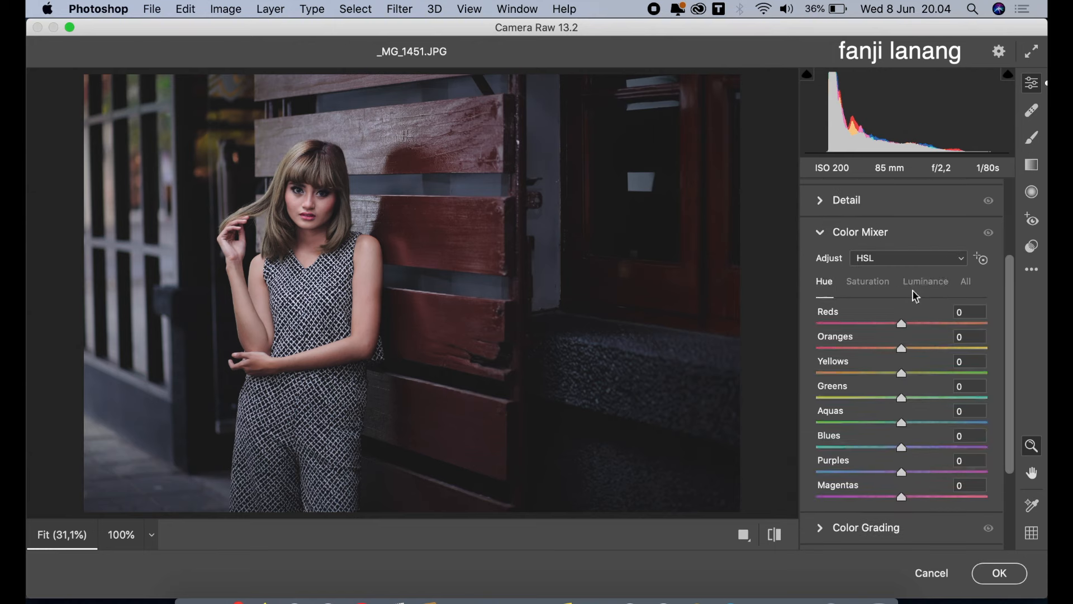
left_click_drag(902, 347, 895, 350)
left_click(877, 285)
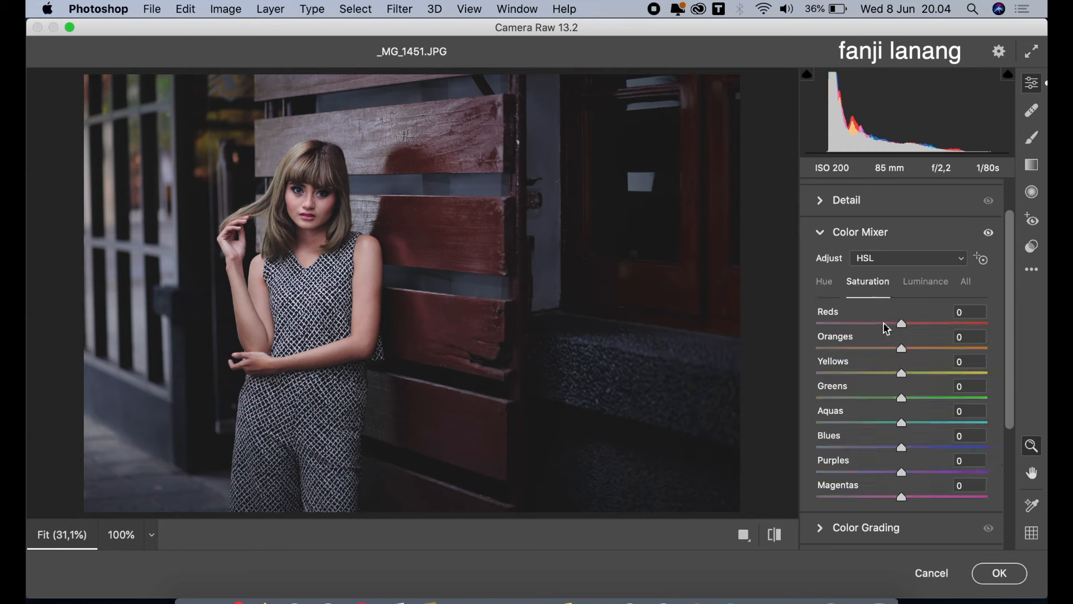
left_click_drag(894, 423, 783, 453)
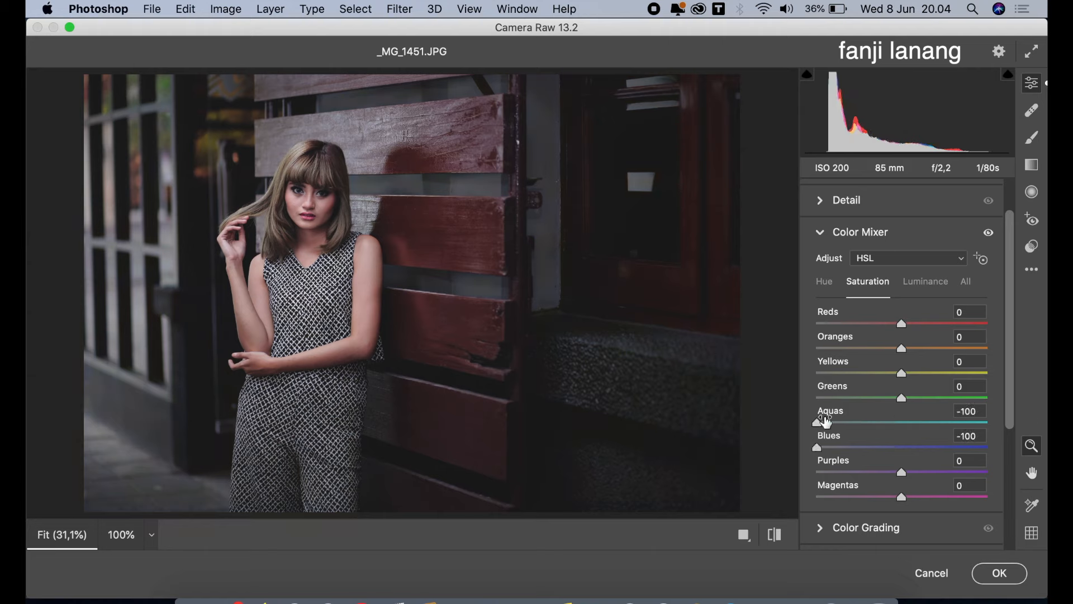
Raise the luminance of the Oranges in the Color Mixer to brighten the skin.
left_click(920, 283)
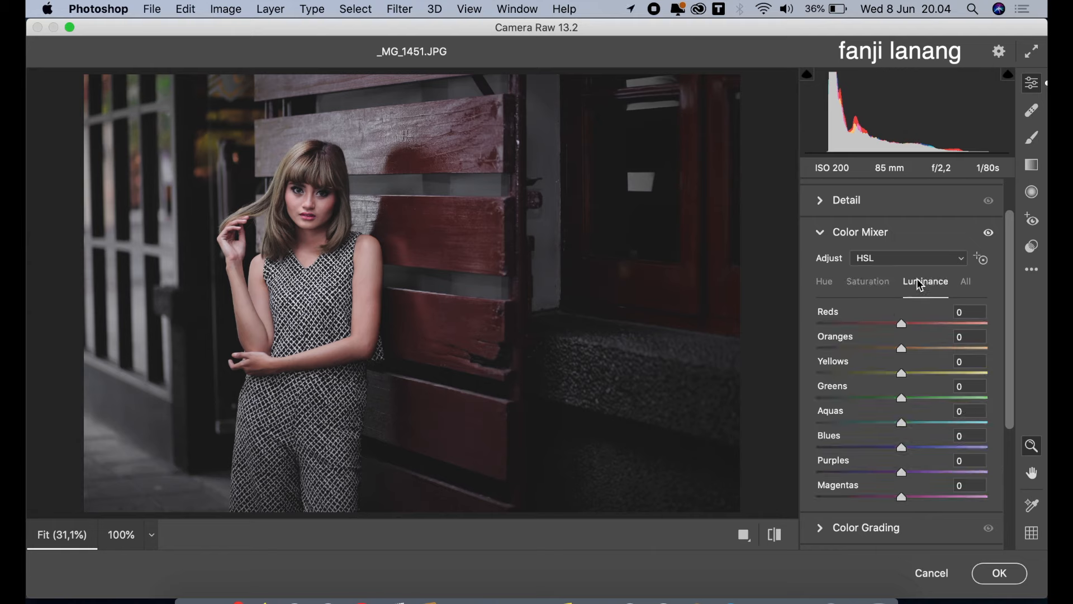
left_click_drag(915, 349, 920, 358)
left_click(819, 233)
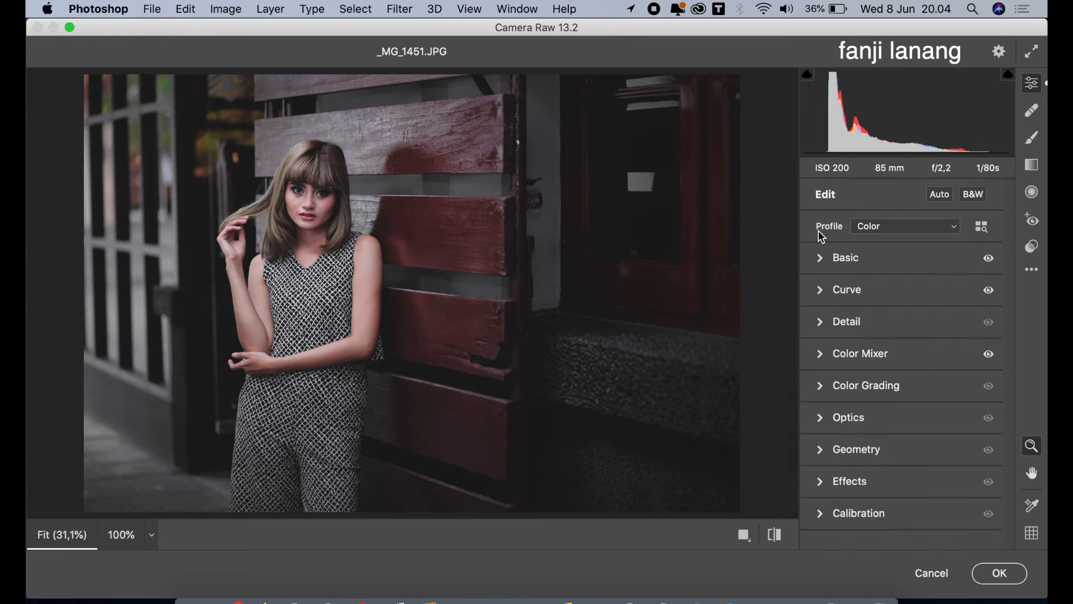
Tint the midtones in Color Grading with hue 190 and saturation 15.
left_click(823, 387)
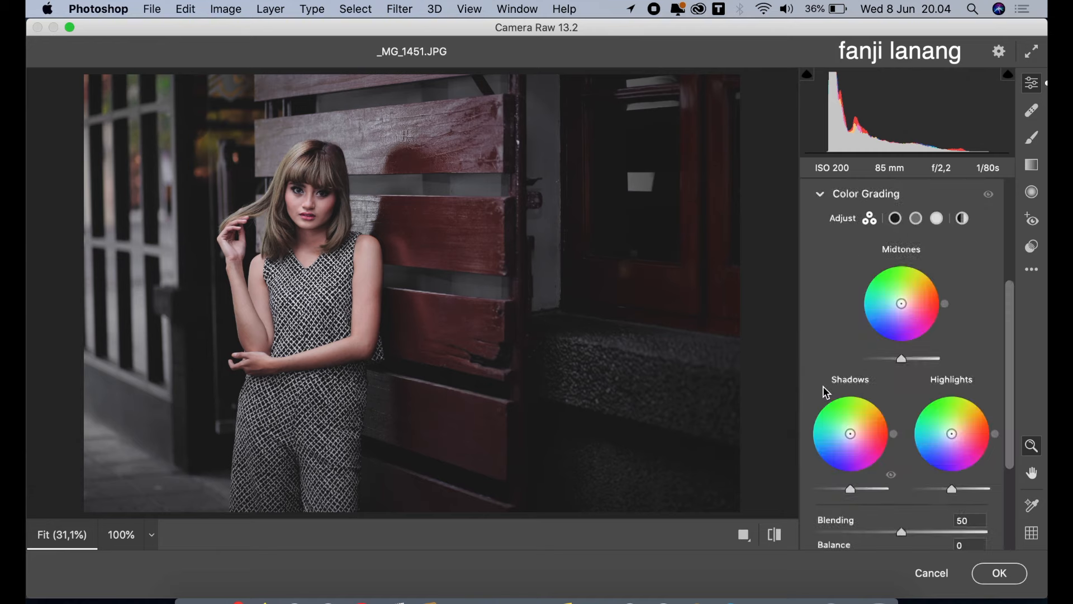
left_click(917, 219)
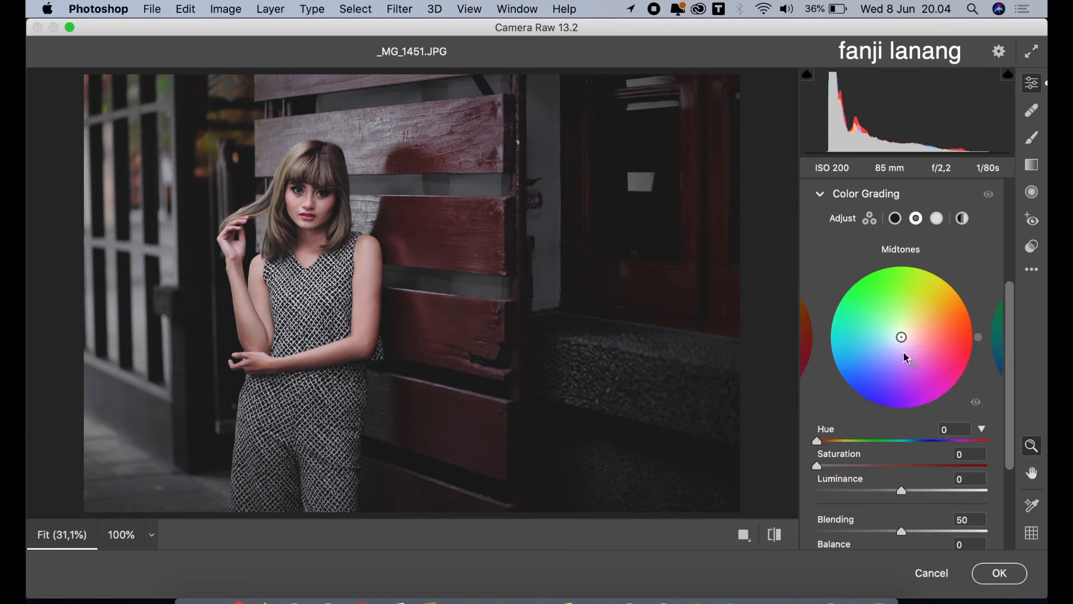
left_click(901, 441)
left_click_drag(904, 445, 909, 452)
left_click_drag(842, 466, 844, 472)
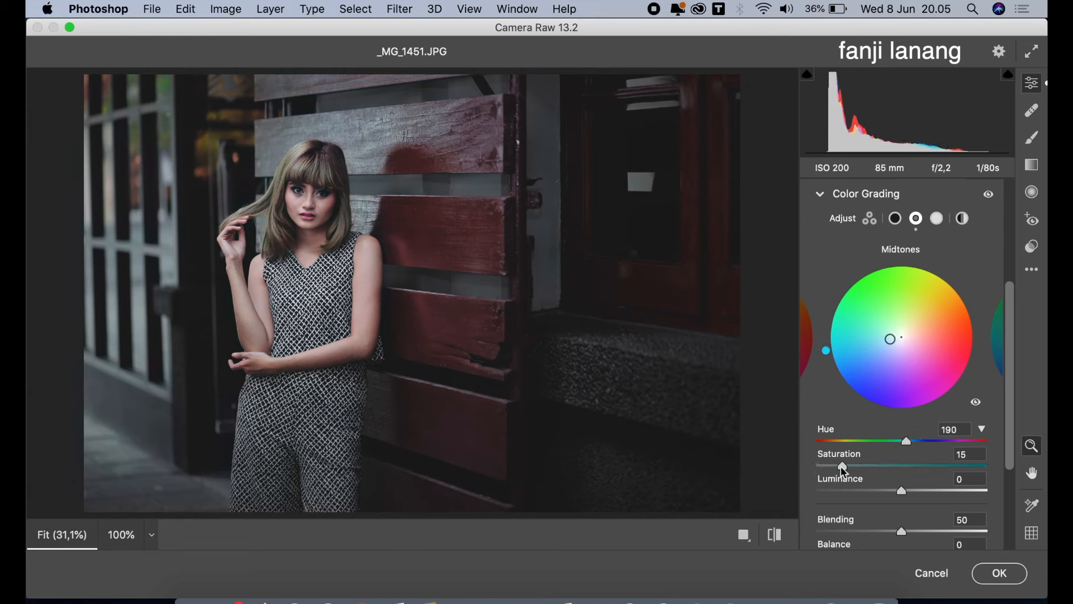
left_click(820, 194)
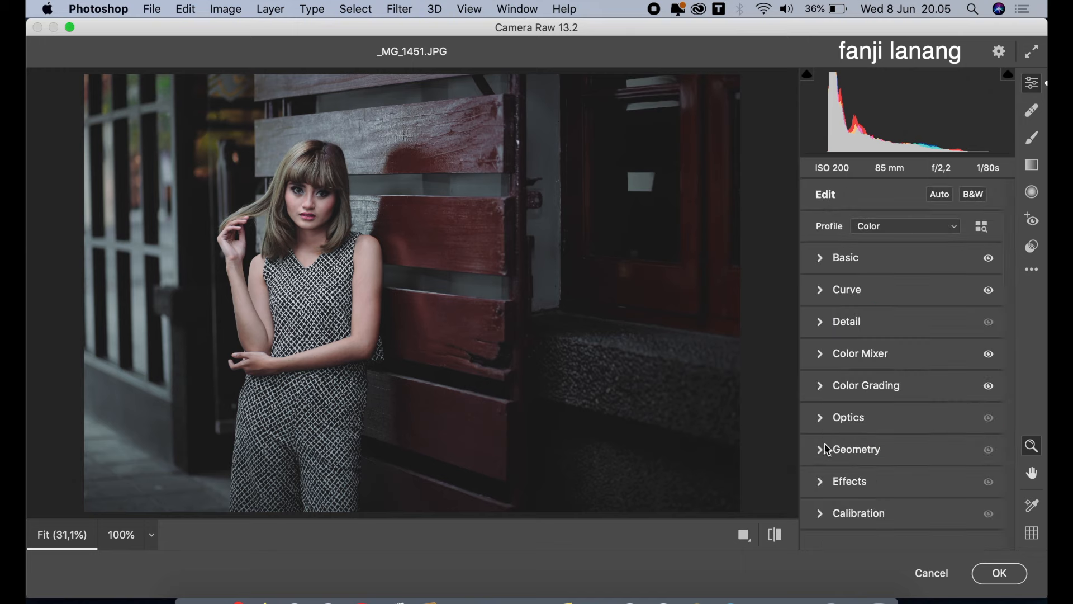
In Calibration, set the Red Primary hue to +100, Green Primary hue to -30, Blue Primary hue to -100 and Blue Primary saturation to +5.
left_click(821, 513)
left_click_drag(901, 359, 1035, 366)
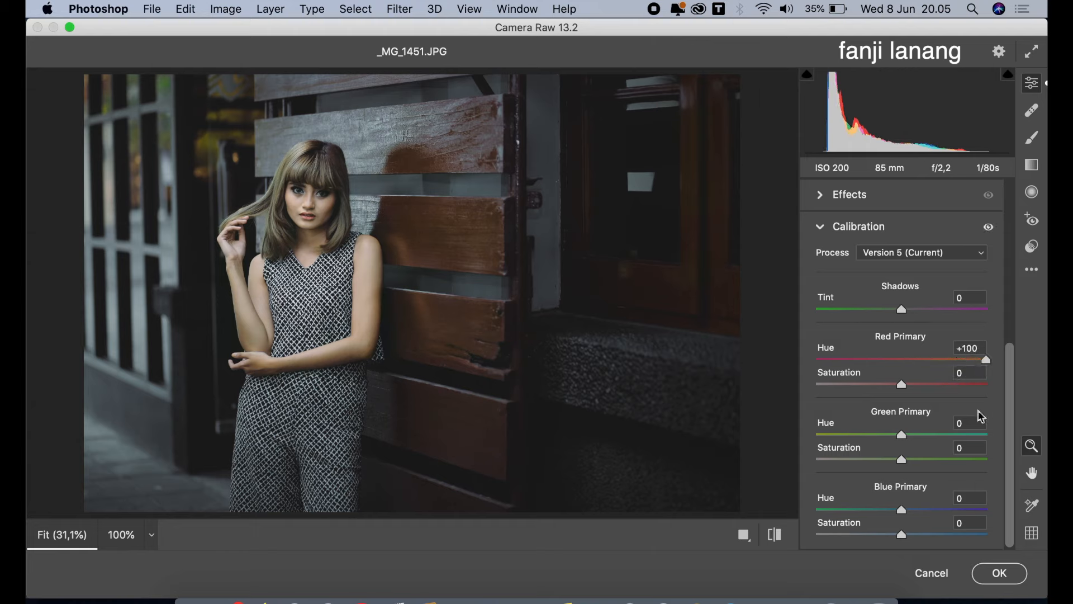
left_click_drag(902, 435, 878, 446)
left_click_drag(875, 509, 748, 513)
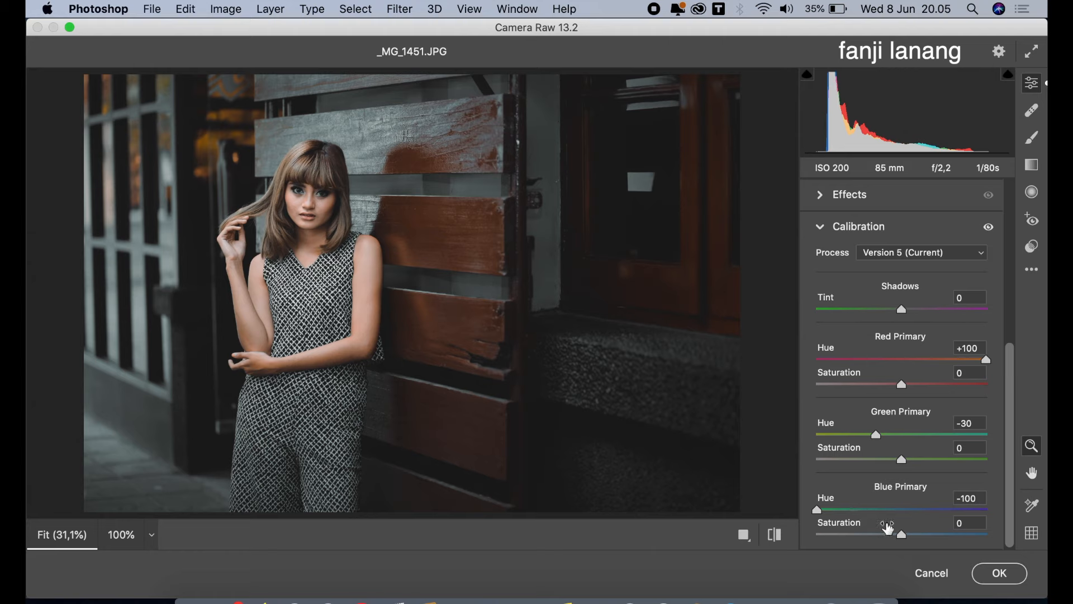
left_click_drag(902, 535, 909, 544)
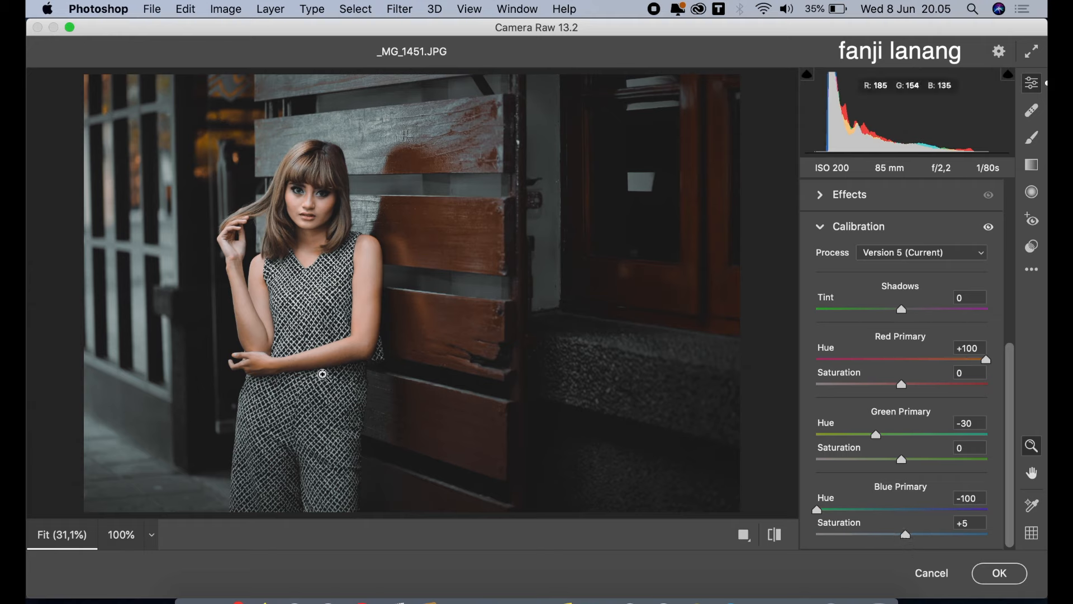
Compare the portrait before and after the grade, and apply the Camera Raw adjustments to the merged layer.
left_click(771, 537)
left_click(772, 536)
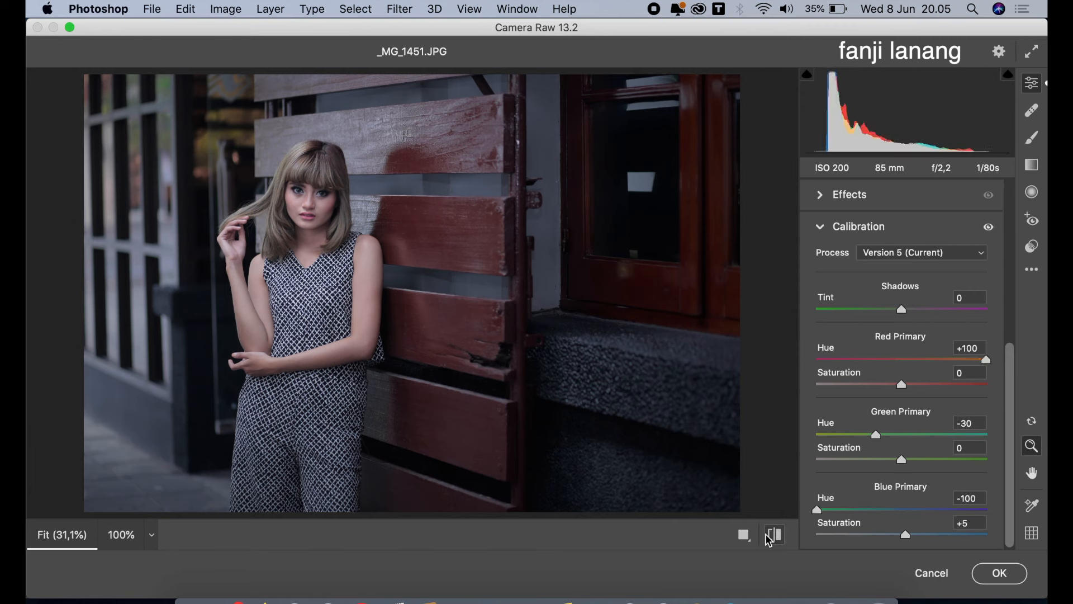
left_click(998, 573)
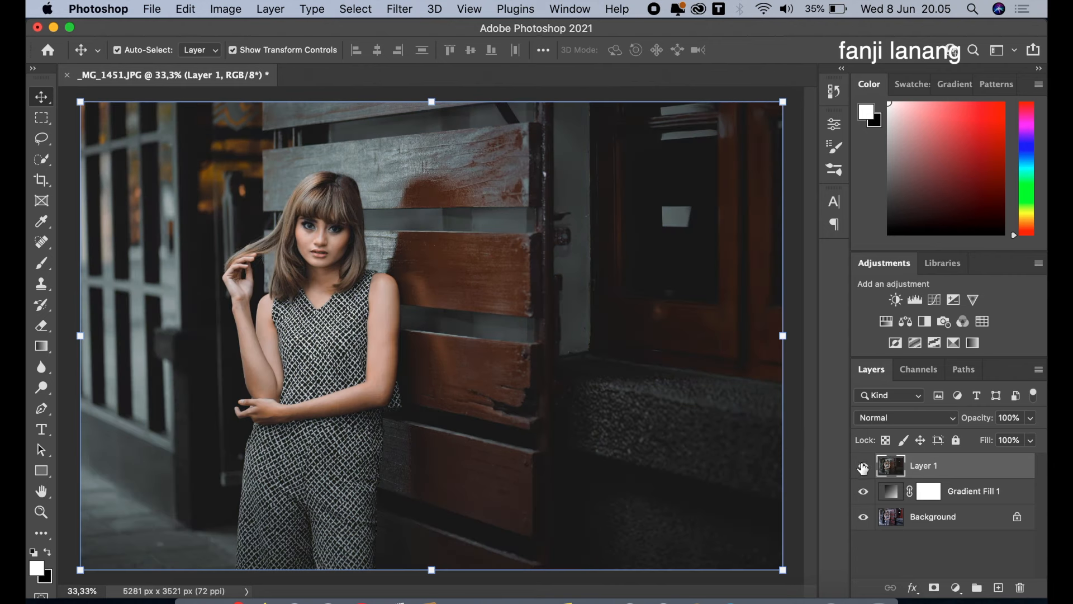
Toggle the graded top layer's visibility to compare it with the image beneath, leaving the layer shown.
left_click(863, 466)
left_click(864, 466)
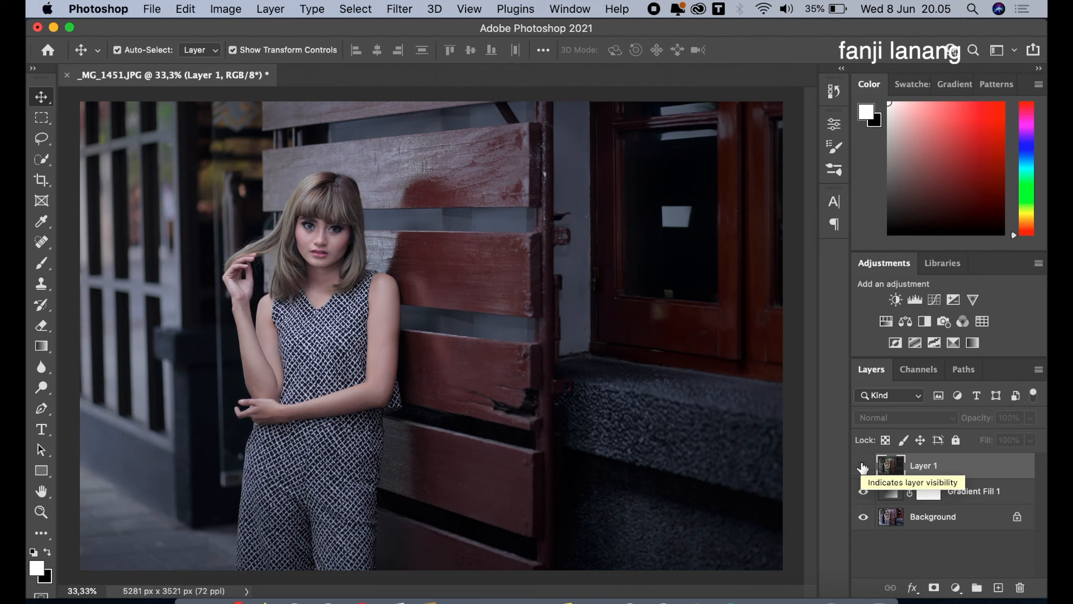
left_click(864, 463)
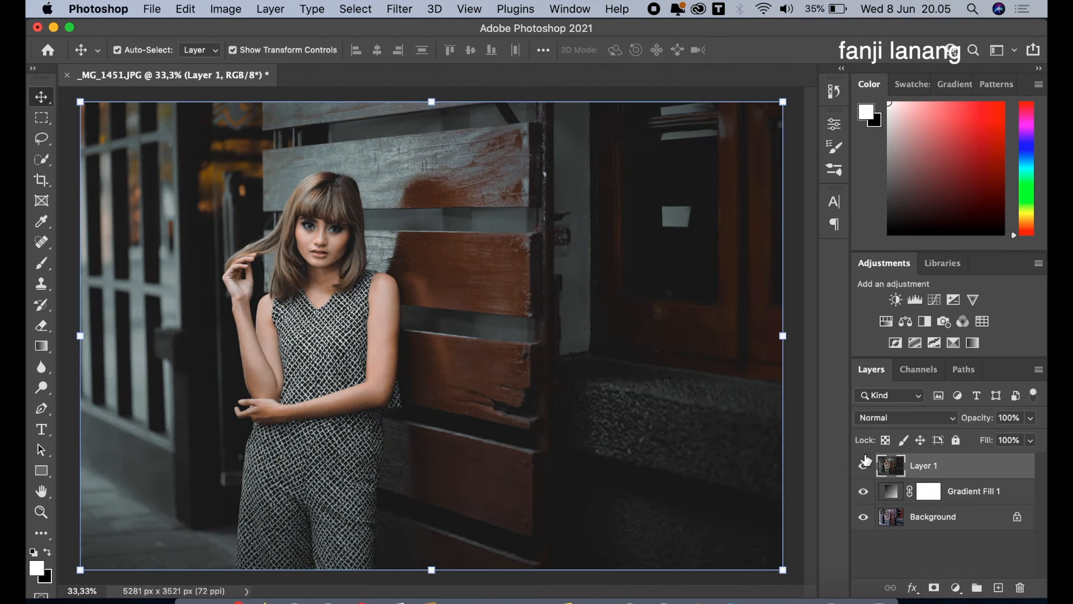
Add a new layer above the graded one and stamp a white signature with the 500 px signature brush in the photo's lower-right corner.
left_click(998, 587)
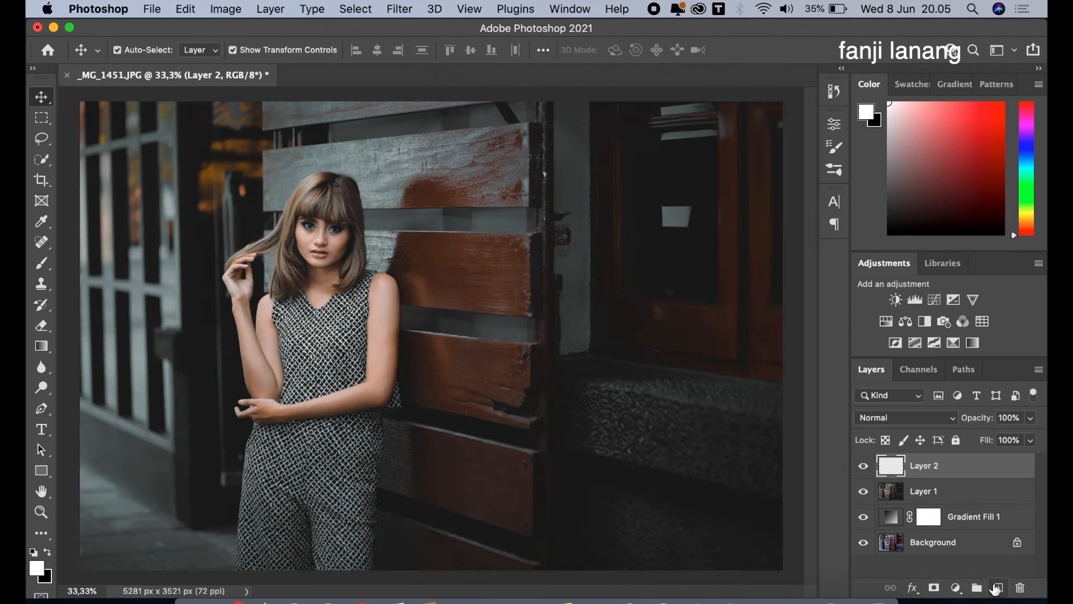
left_click(47, 264)
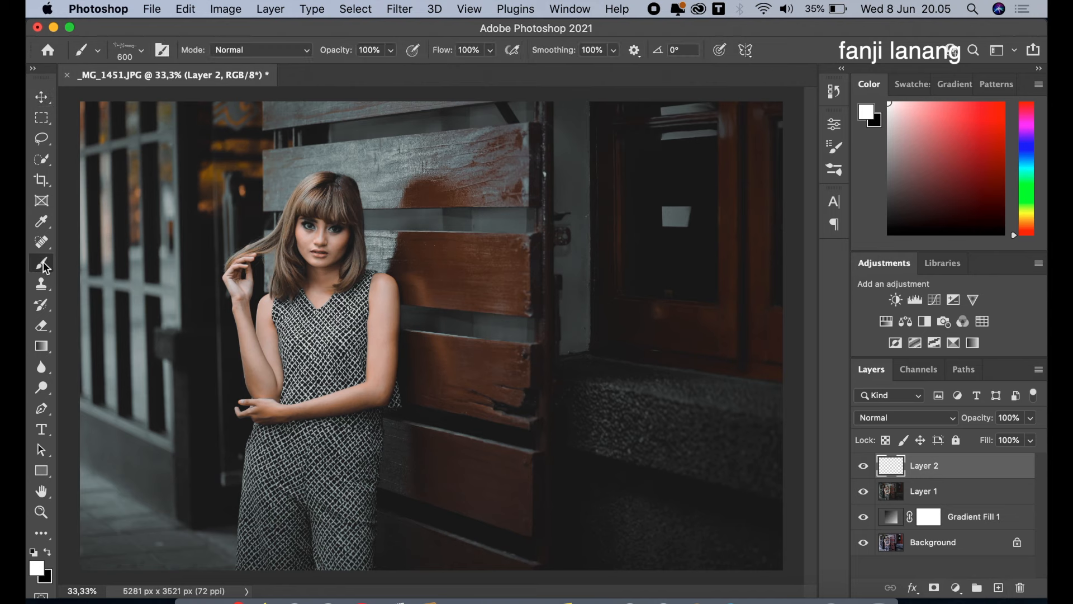
left_click(142, 56)
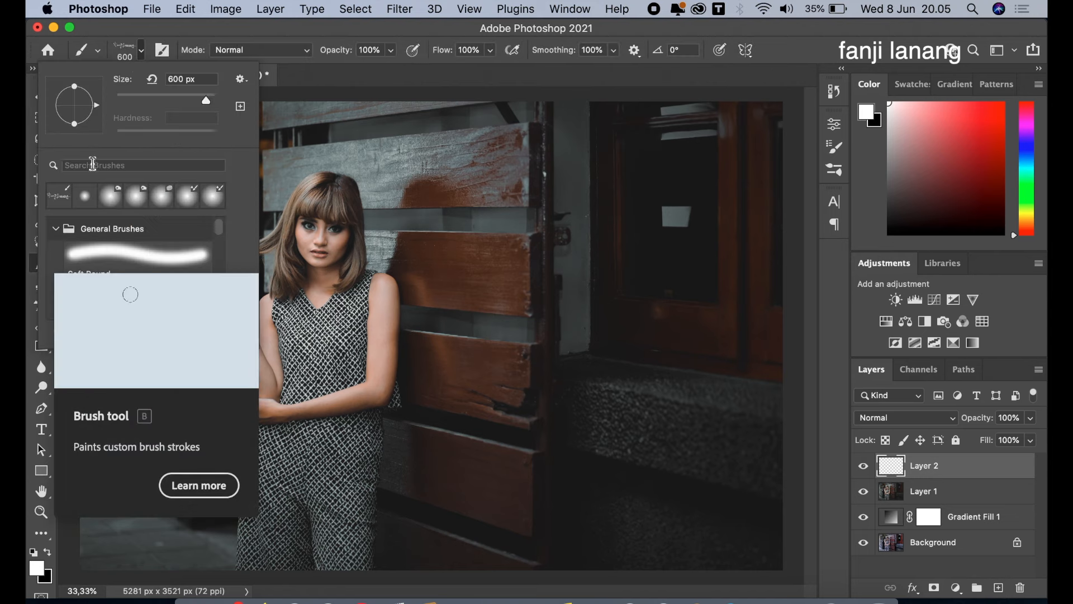
left_click(309, 79)
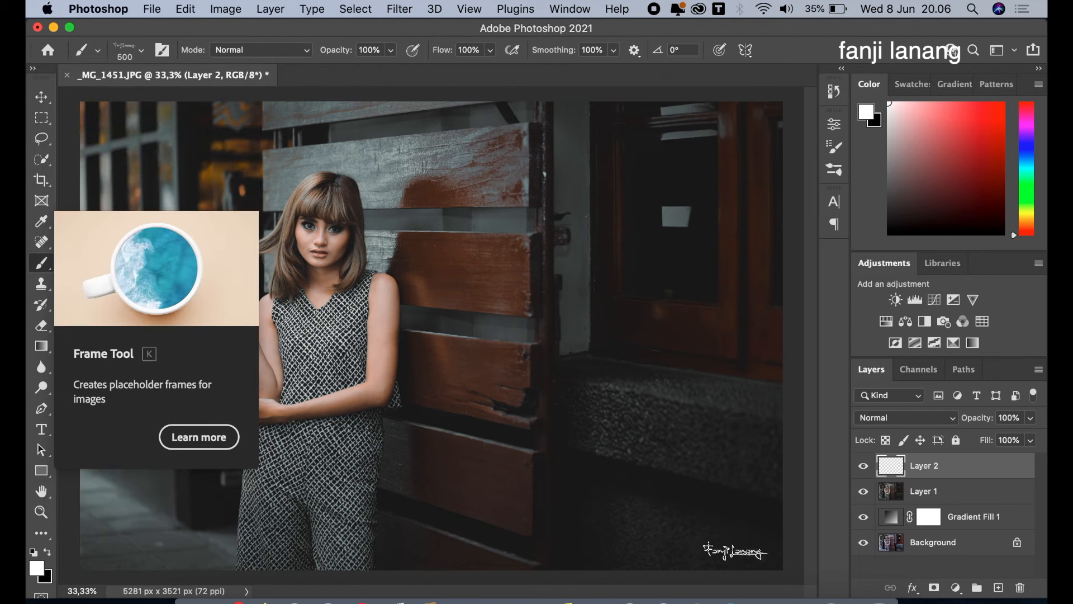